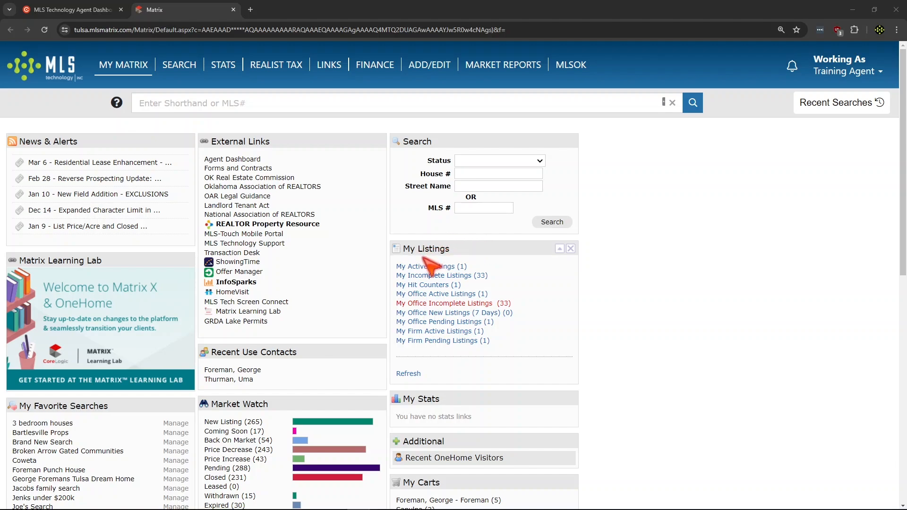
Open the agent's own active listings and view the listing's current location on its map
click(451, 268)
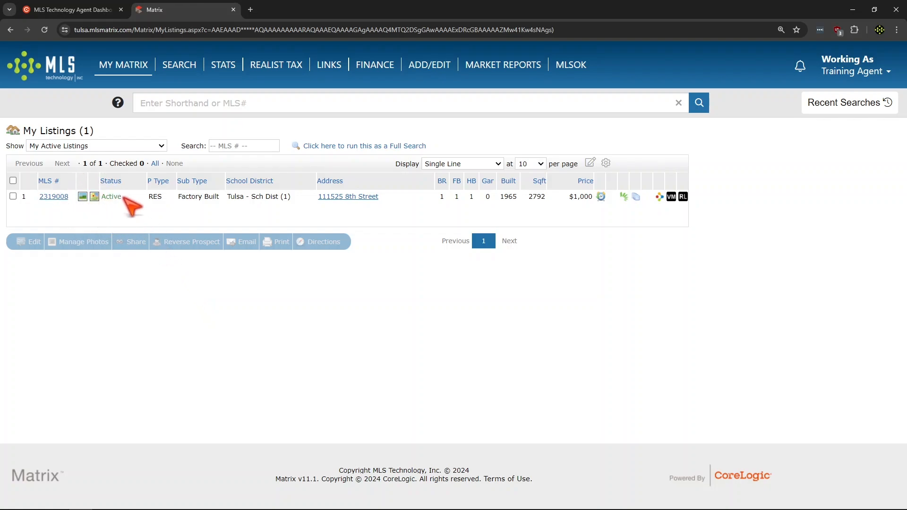
click(95, 196)
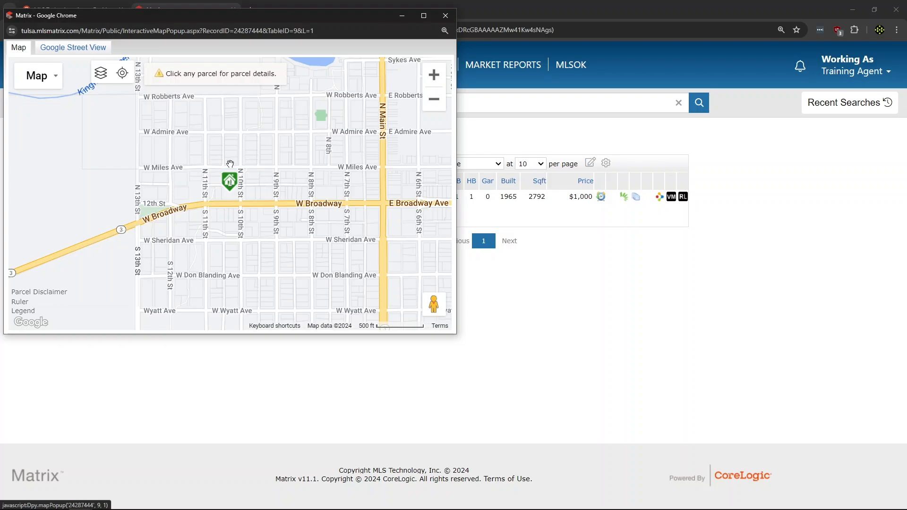
click(446, 16)
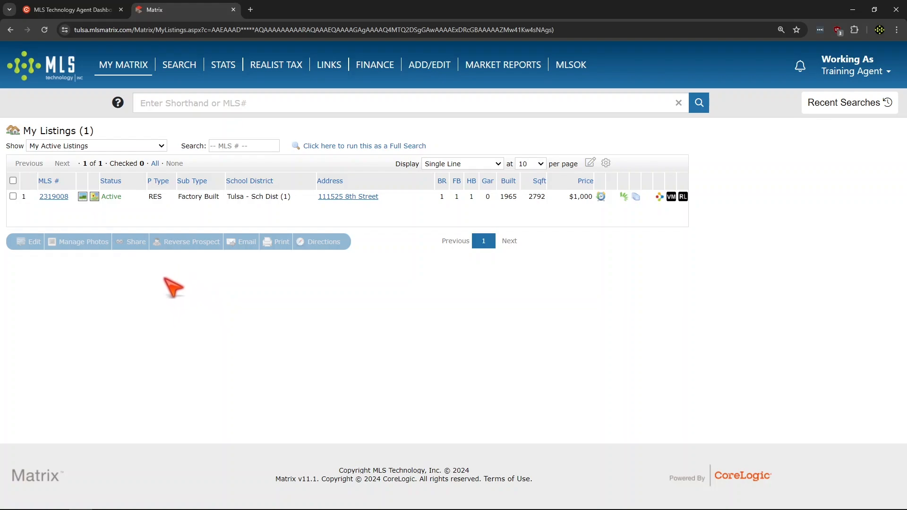
Select the active listing and open its Residential (Active) form for editing
click(13, 196)
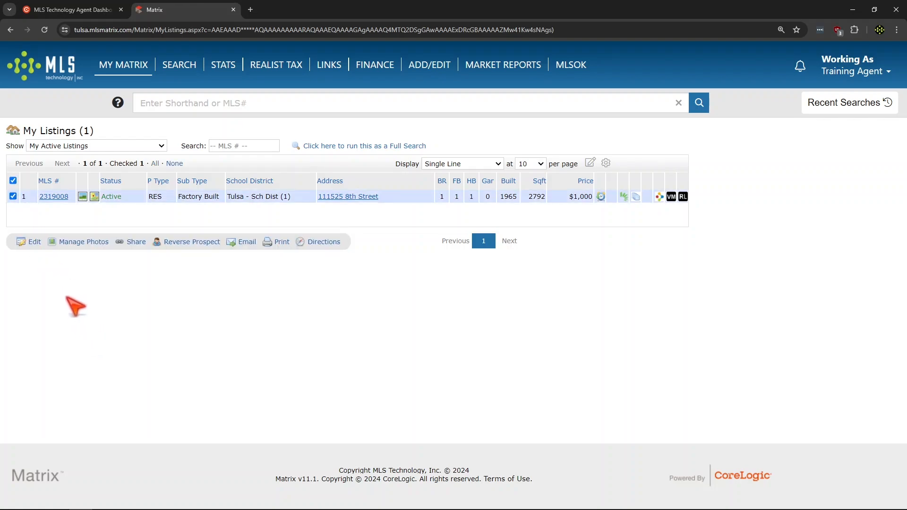
click(38, 242)
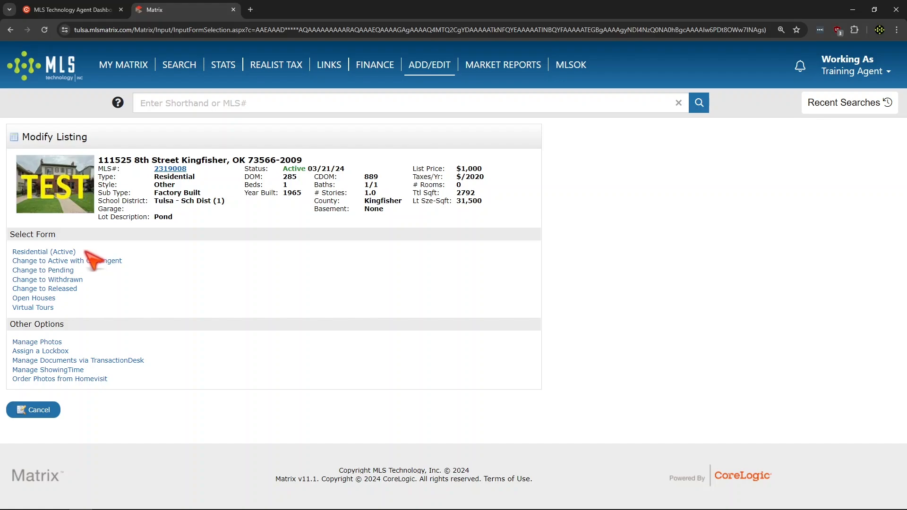
click(34, 253)
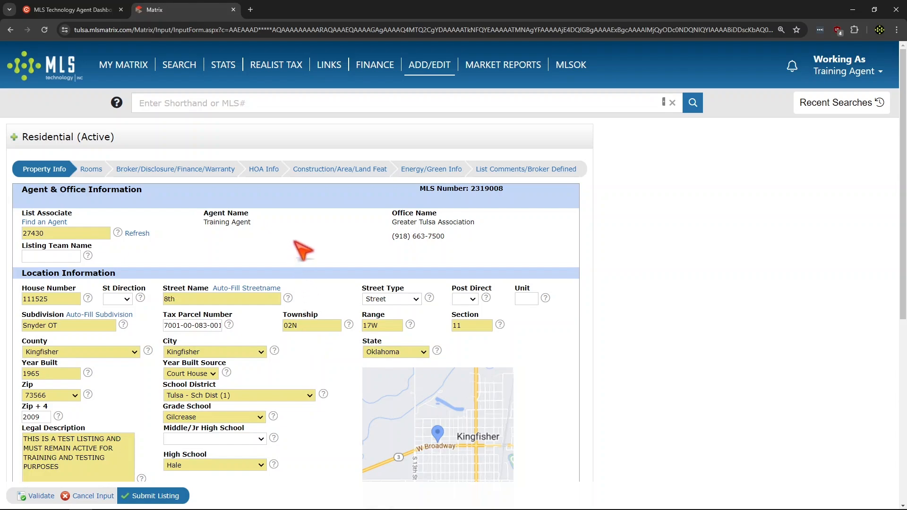
Review the latitude and longitude in Location Information and open the map for setting them manually
scroll(297, 256, down, 3)
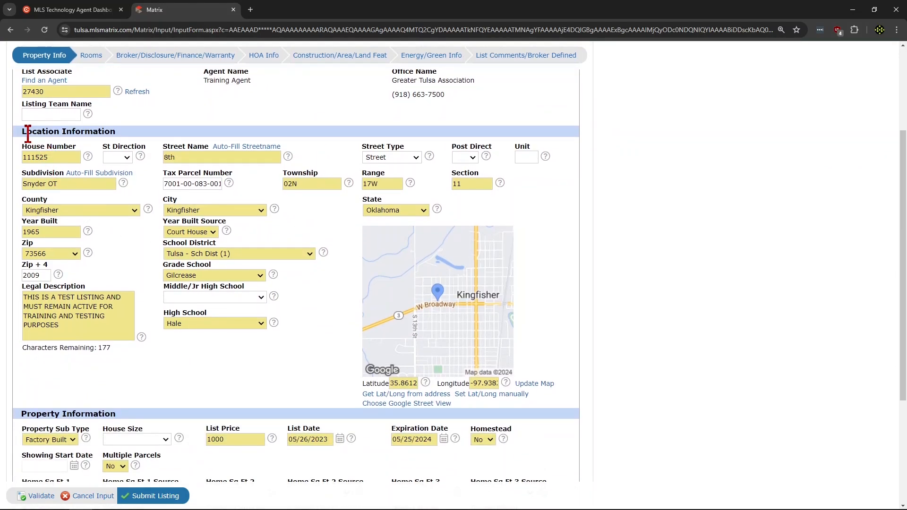
drag(21, 132, 124, 134)
click(334, 378)
double_click(392, 383)
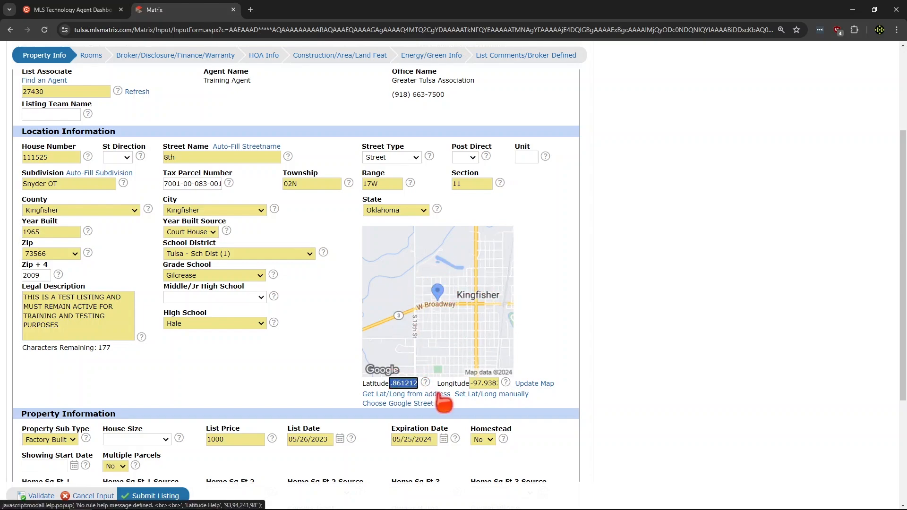
drag(471, 383, 513, 384)
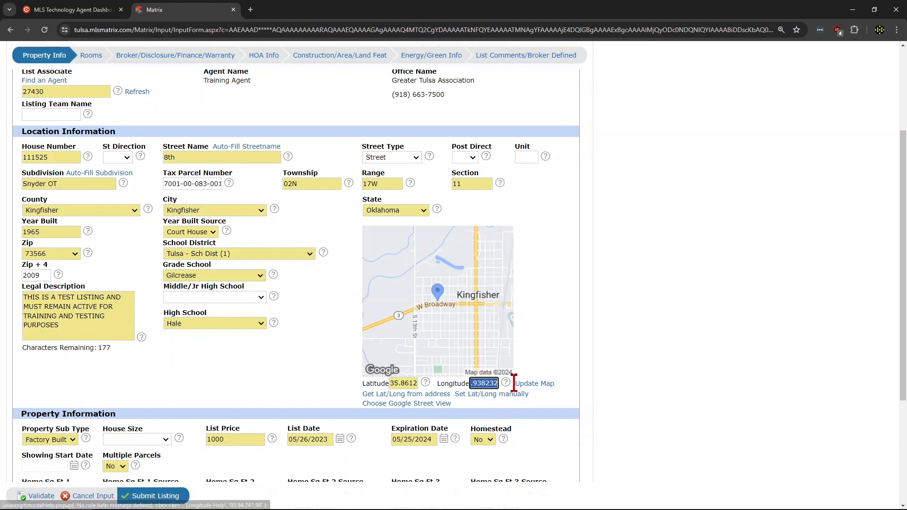
click(487, 383)
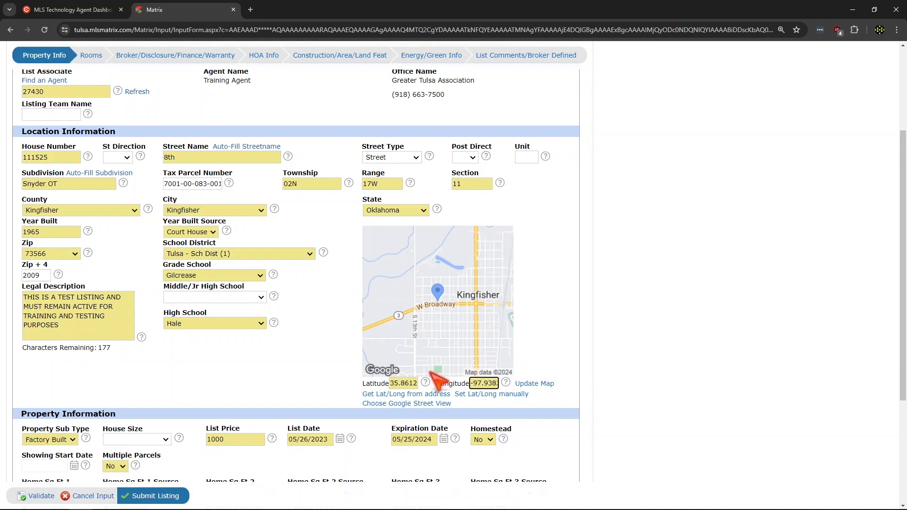
click(494, 395)
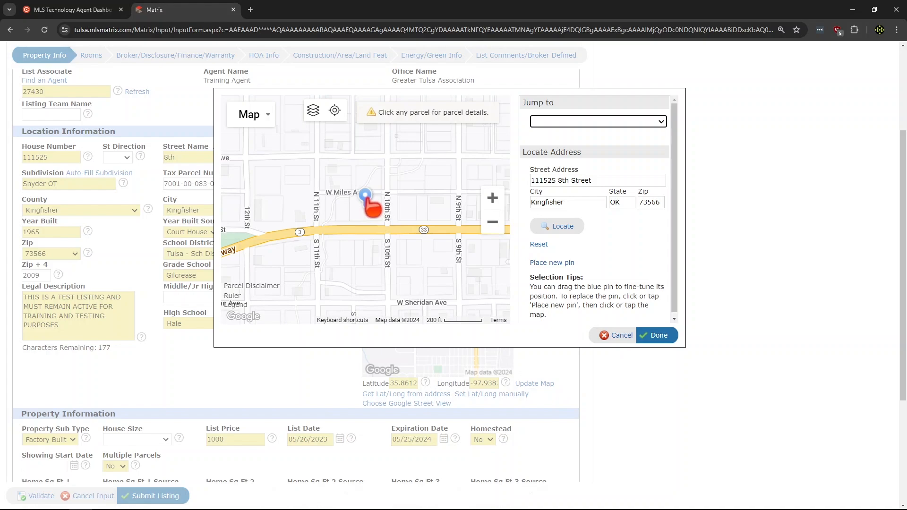
Move the map pin north of W Miles Ave and replace it with a new pin east of Kingfisher Creek
drag(367, 200, 364, 164)
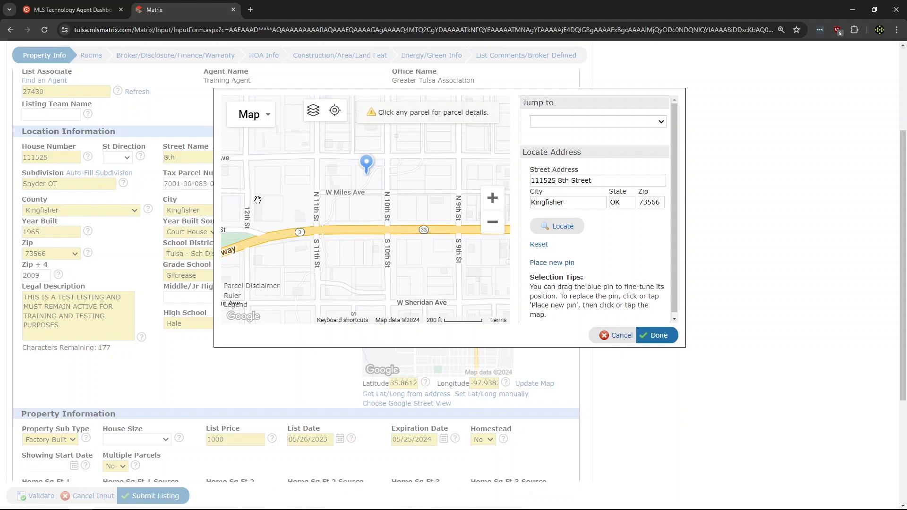
drag(250, 195, 397, 211)
drag(312, 203, 388, 209)
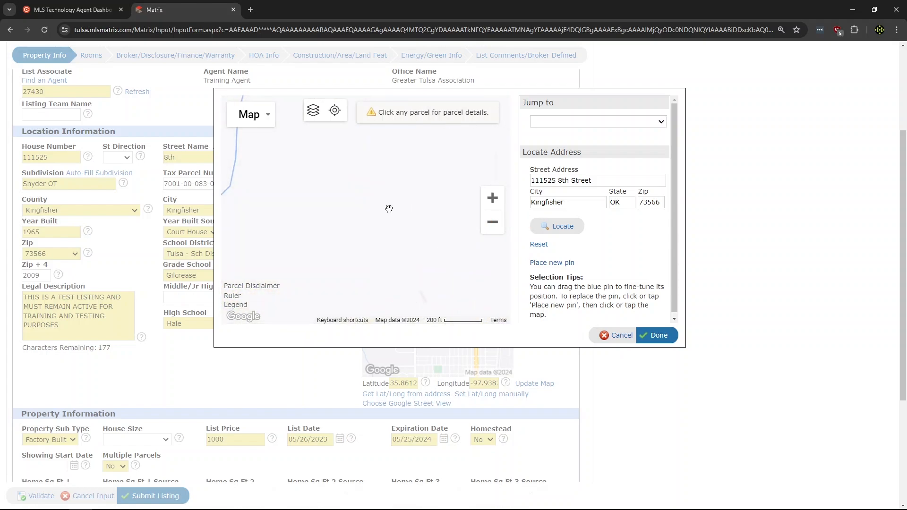
drag(299, 207, 396, 225)
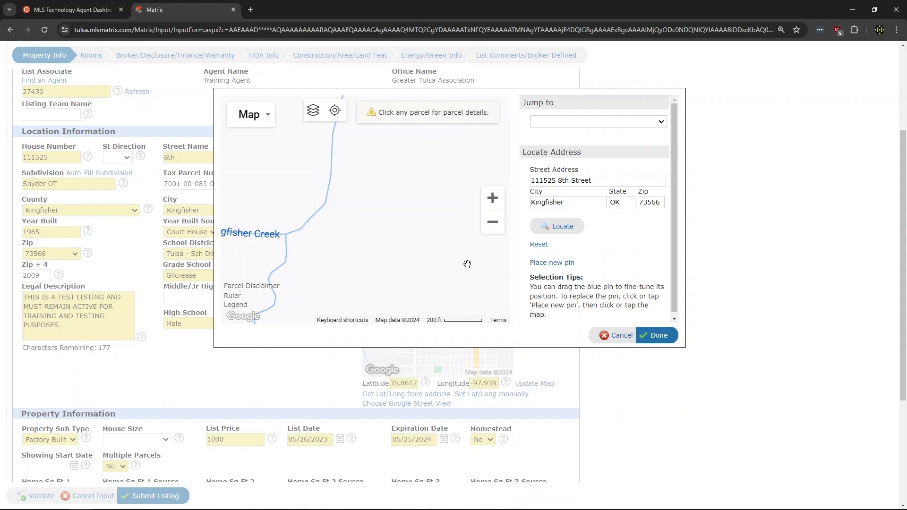
click(567, 264)
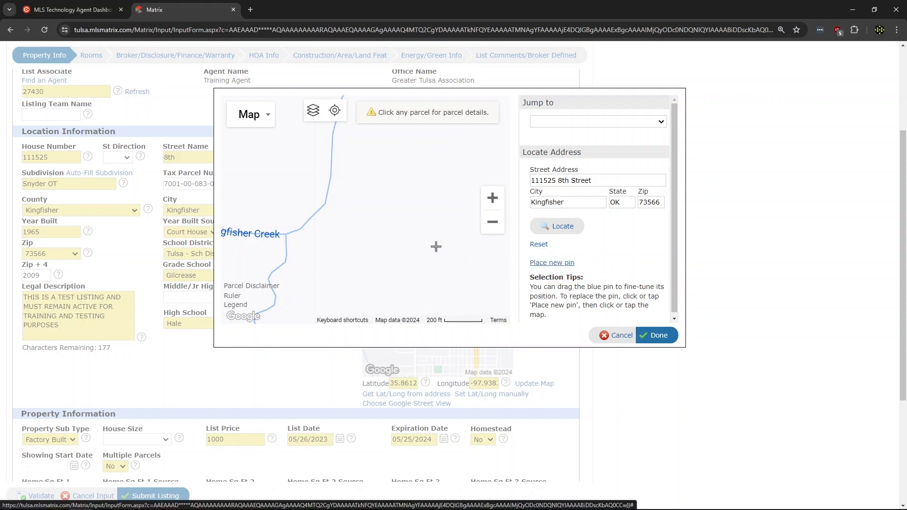
click(369, 217)
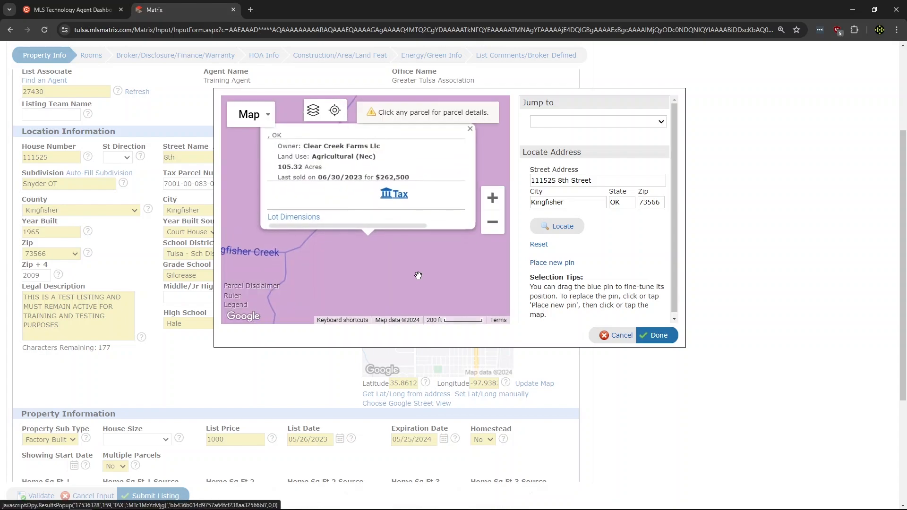
click(470, 136)
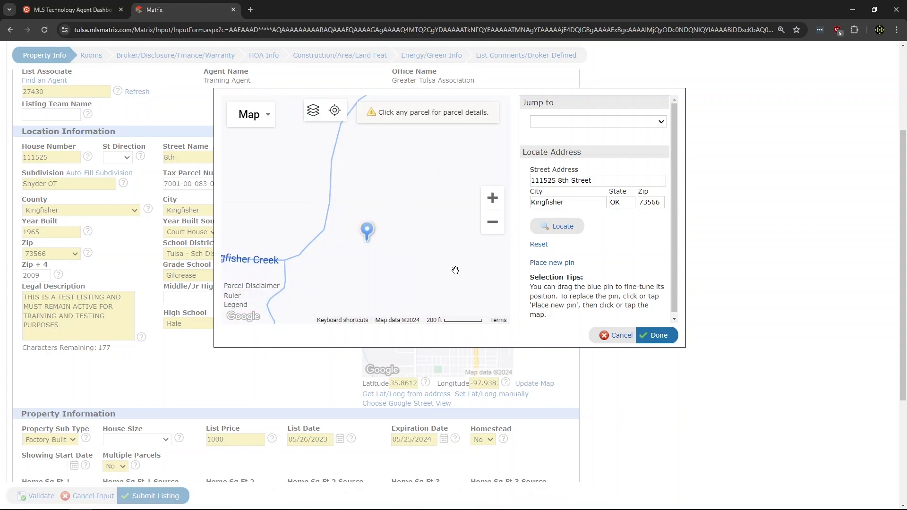
Place a new pin on the parcel south of W Sheridan Ave beside S 11th St and accept the location
drag(472, 281, 324, 199)
drag(476, 297, 225, 199)
drag(420, 243, 303, 264)
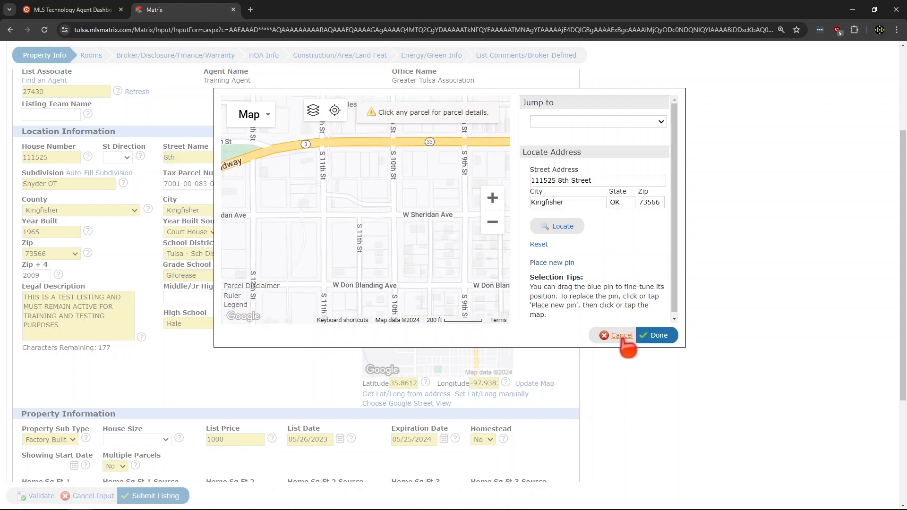
click(565, 264)
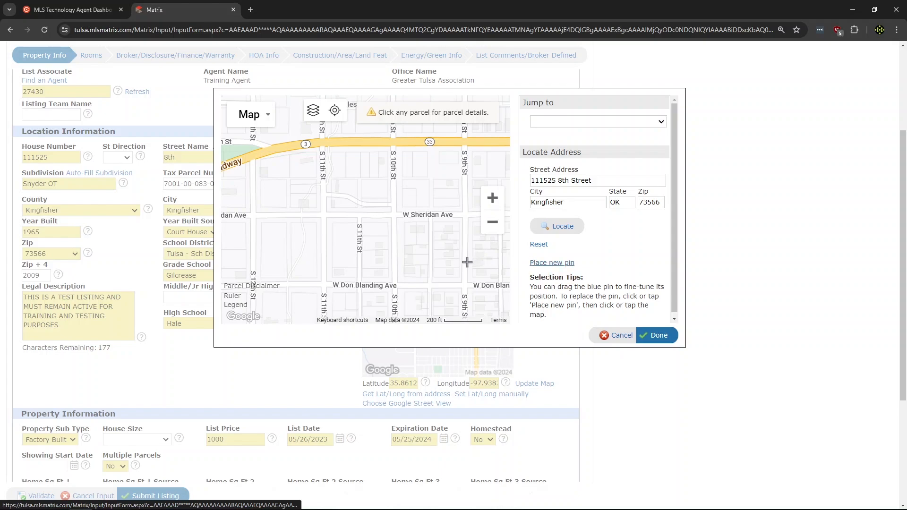
click(348, 243)
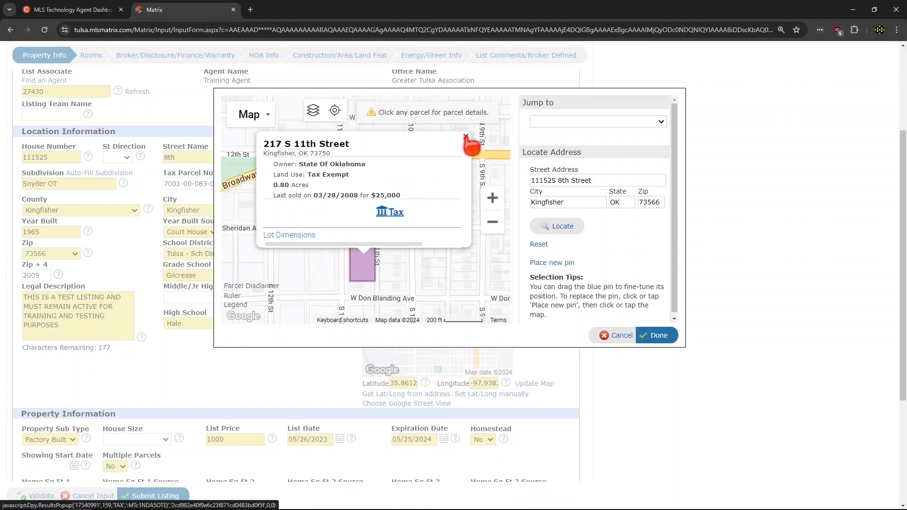
click(466, 137)
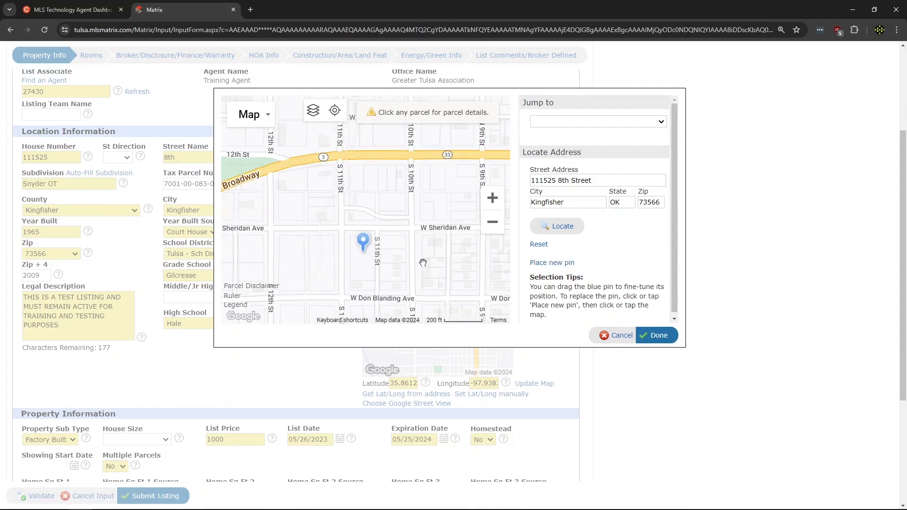
click(664, 337)
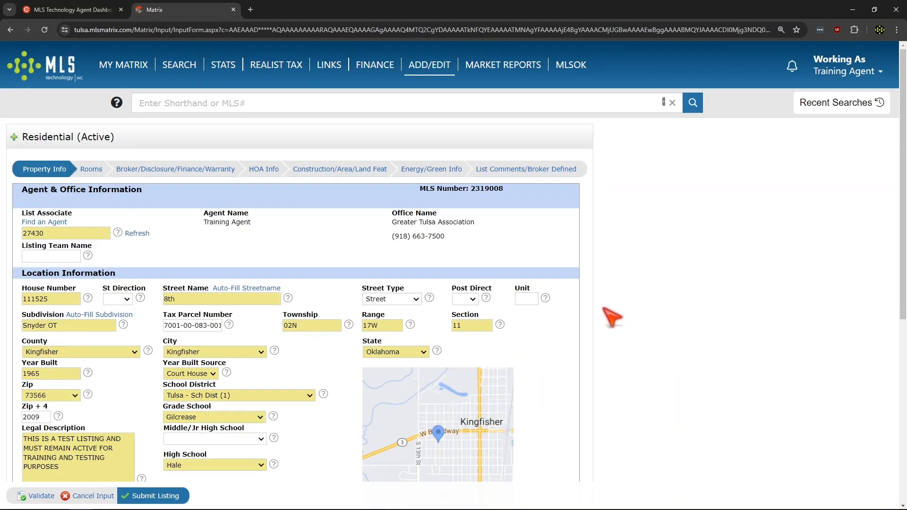
Submit the updated listing and check its location on the full listing's map
scroll(657, 321, down, 3)
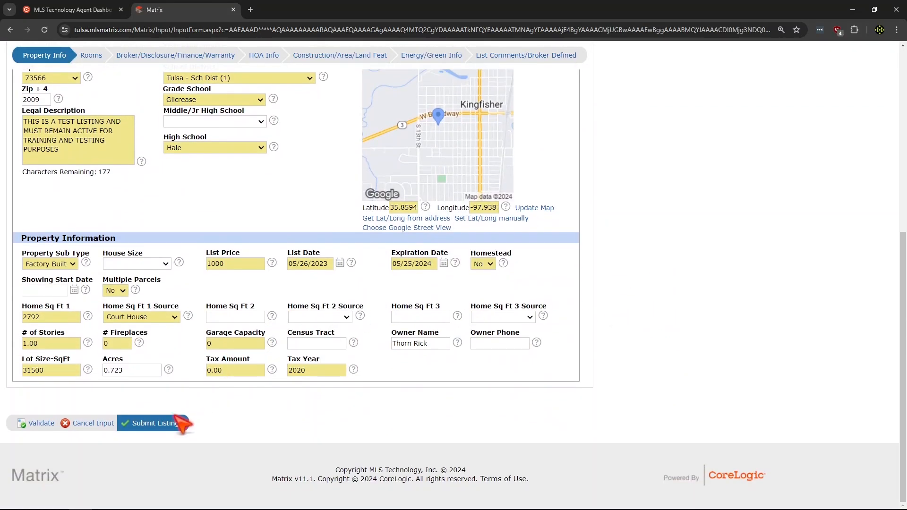
click(156, 423)
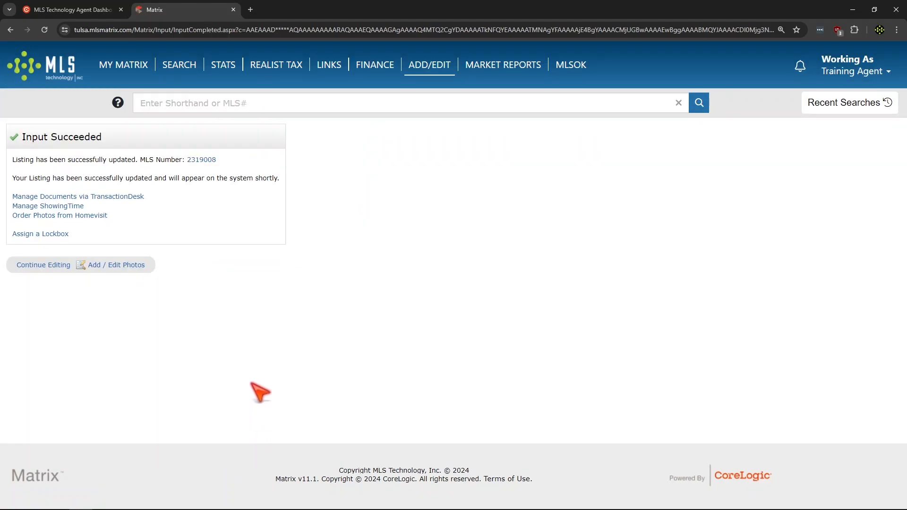
click(208, 160)
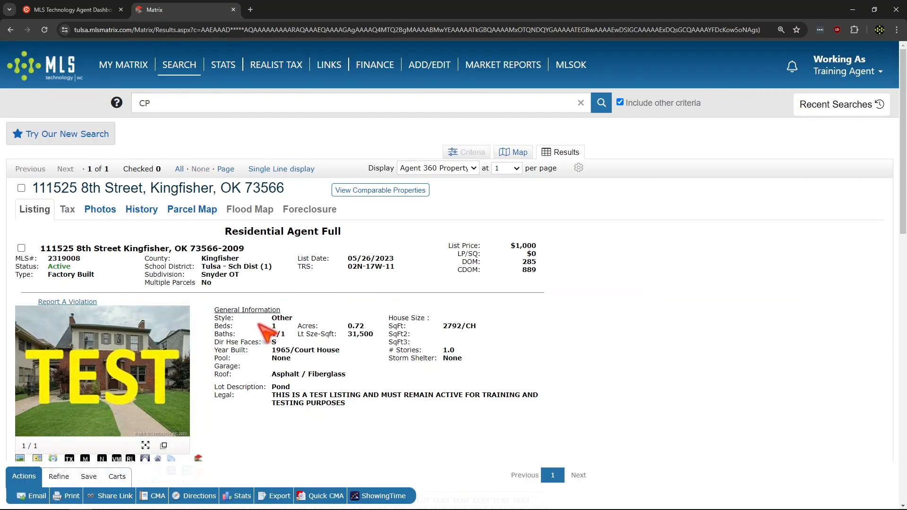
scroll(267, 331, down, 2)
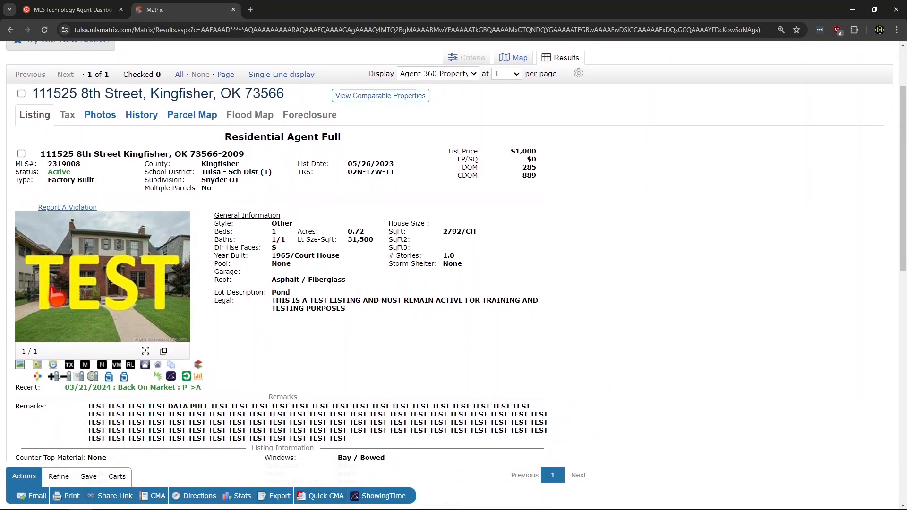
click(38, 366)
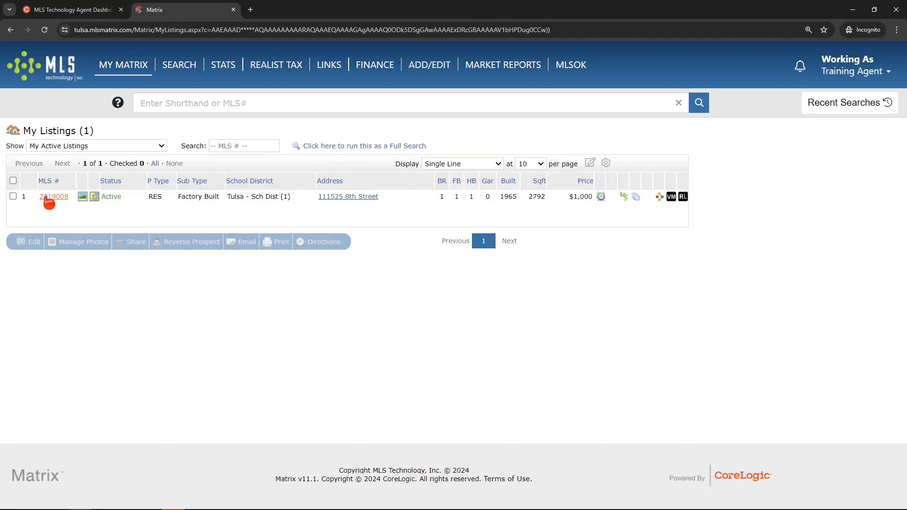
Select the active listing again in My Listings and open its Update Map form
click(13, 196)
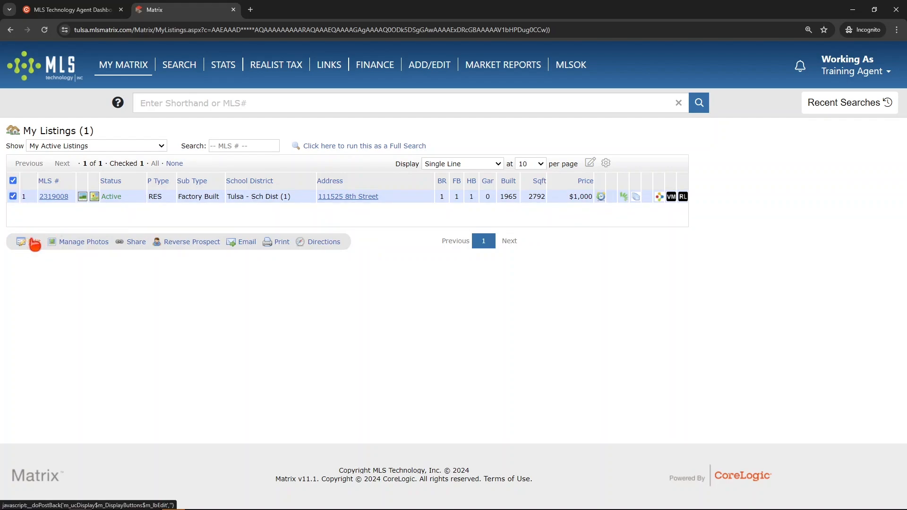
click(34, 243)
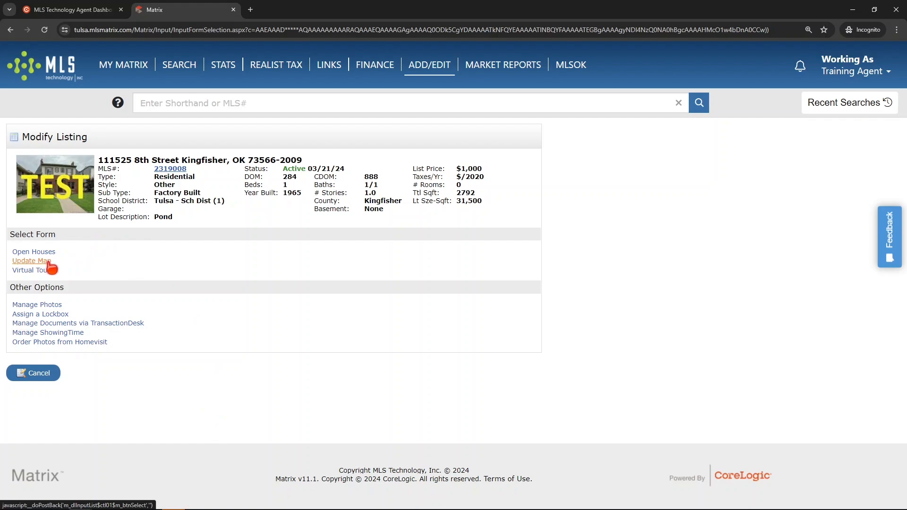
click(31, 262)
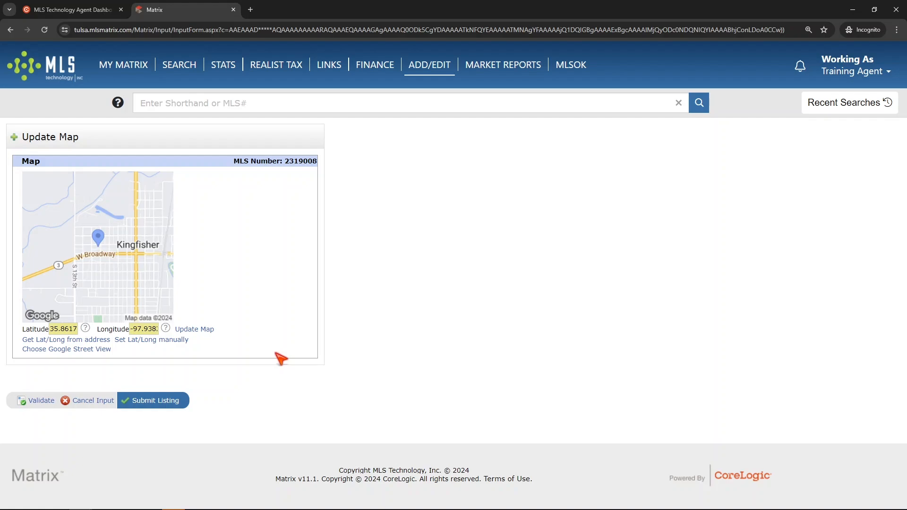
drag(67, 329, 163, 330)
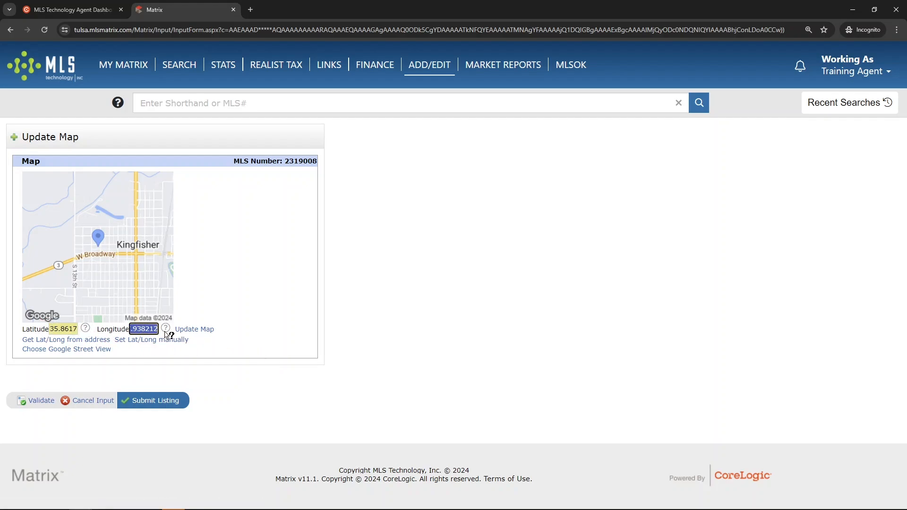
click(256, 330)
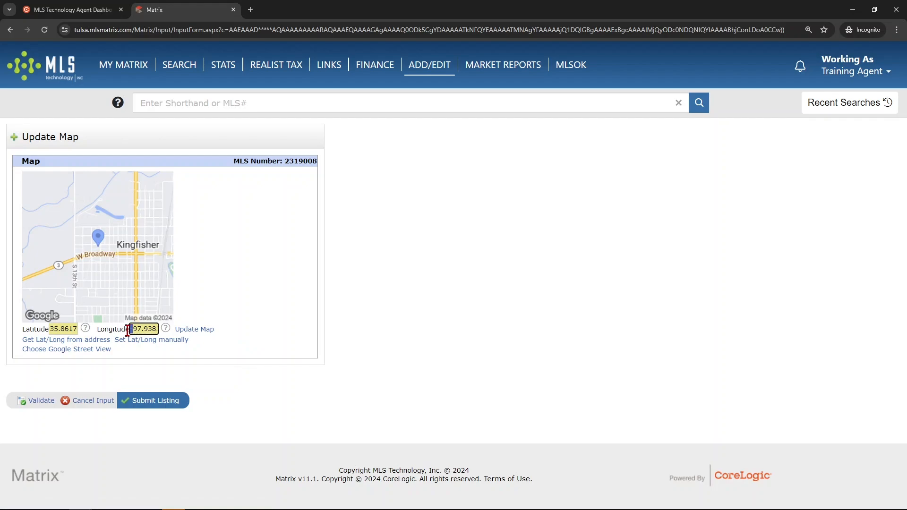
click(246, 347)
Manually set the listing's location with a new pin on the parcel south of W Miles Ave, just west of N 10th St, and accept it
click(154, 341)
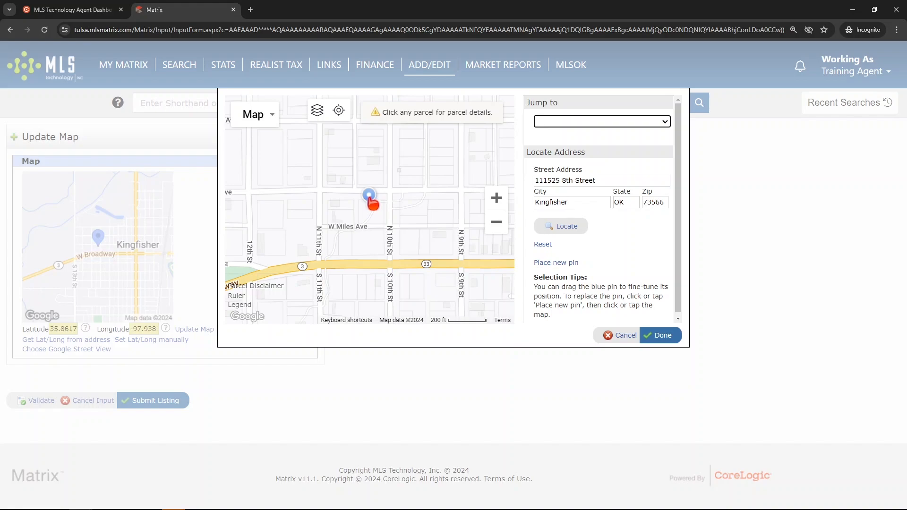
click(562, 263)
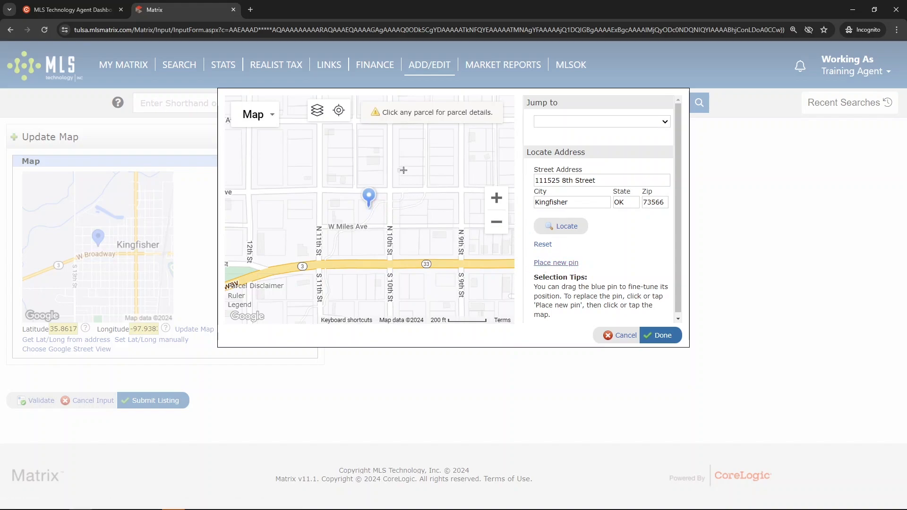
click(369, 242)
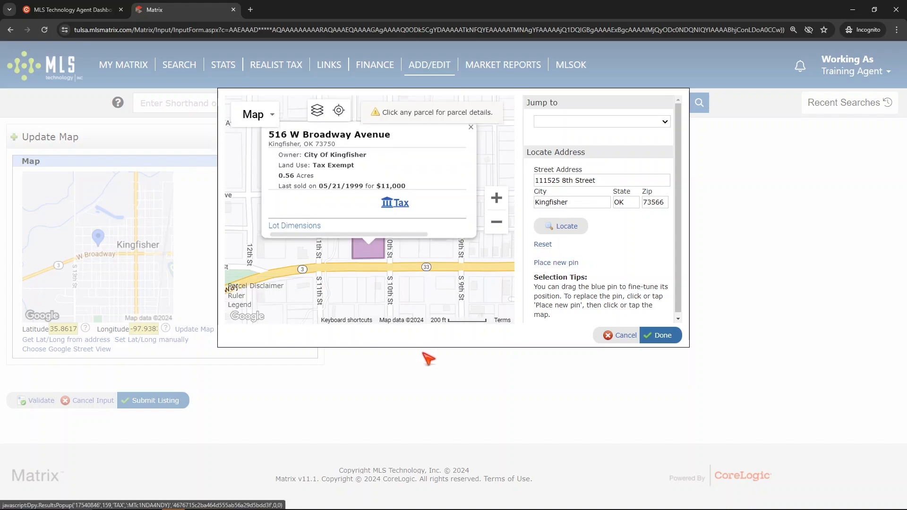
click(472, 137)
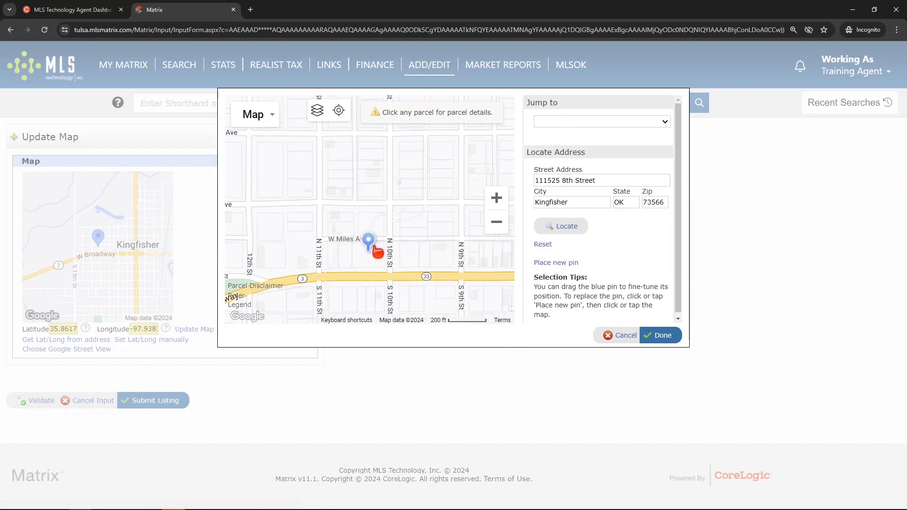
mouse_move(368, 242)
mouse_down()
mouse_move(343, 251)
mouse_move(325, 204)
mouse_move(248, 204)
mouse_move(410, 235)
mouse_move(470, 305)
mouse_move(496, 307)
mouse_move(368, 204)
mouse_move(280, 198)
mouse_move(322, 204)
mouse_move(311, 207)
mouse_move(317, 213)
mouse_up()
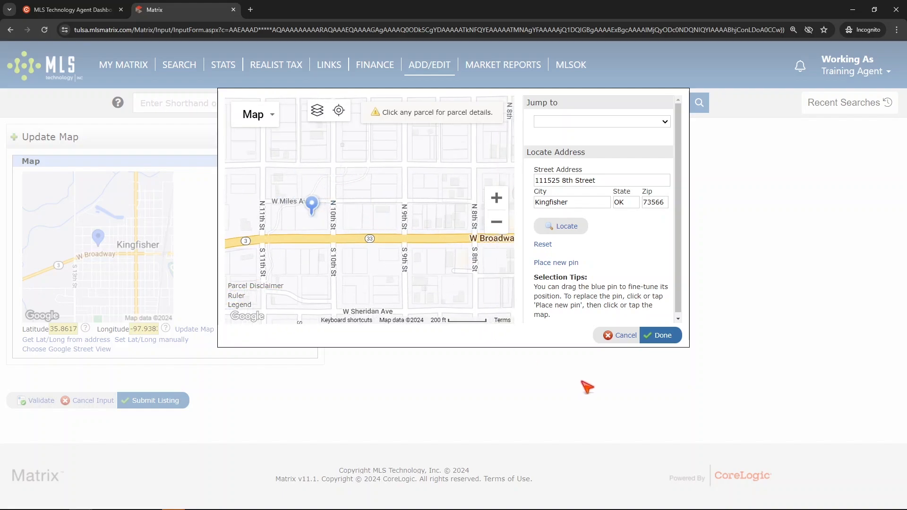
click(658, 336)
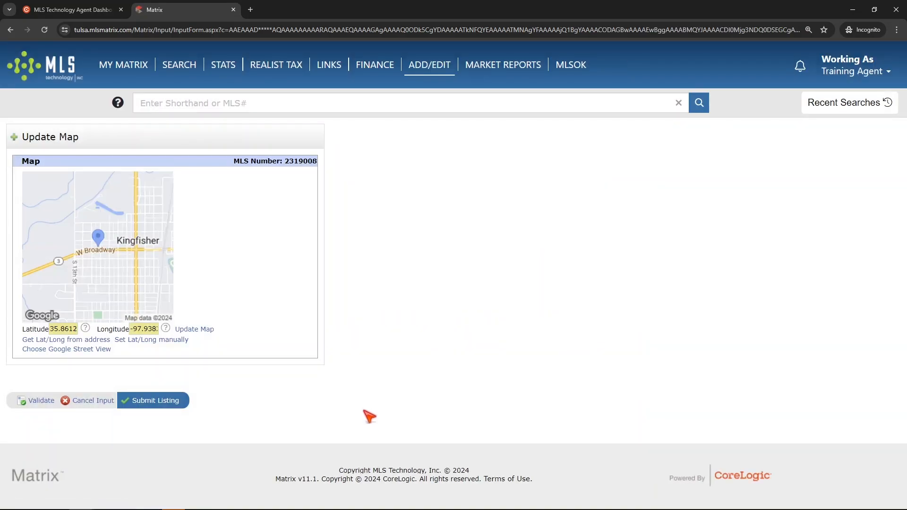
Submit the Update Map form and open the interactive map from the full listing report to check the pin
click(157, 399)
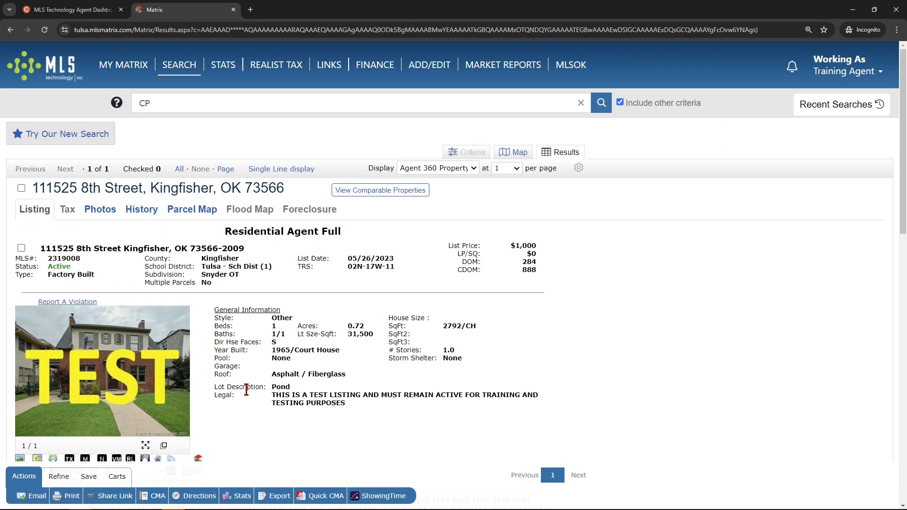
scroll(244, 340, down, 3)
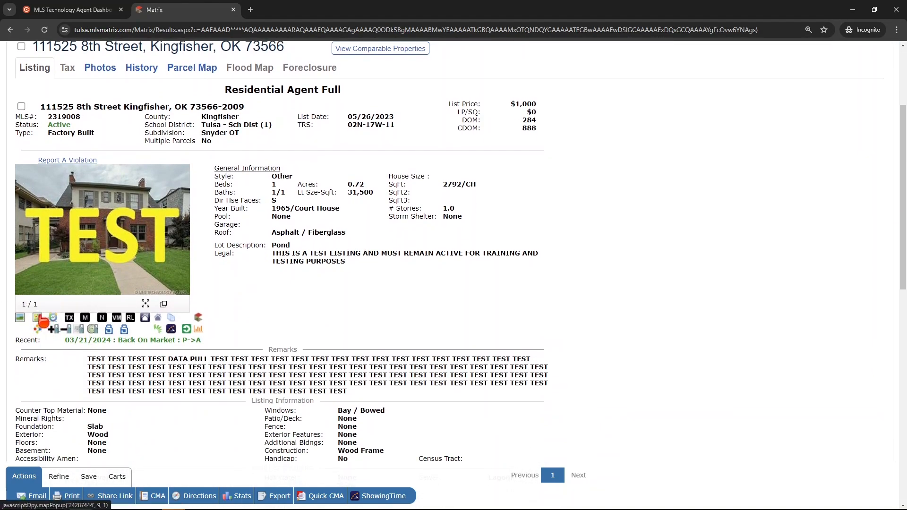
click(37, 329)
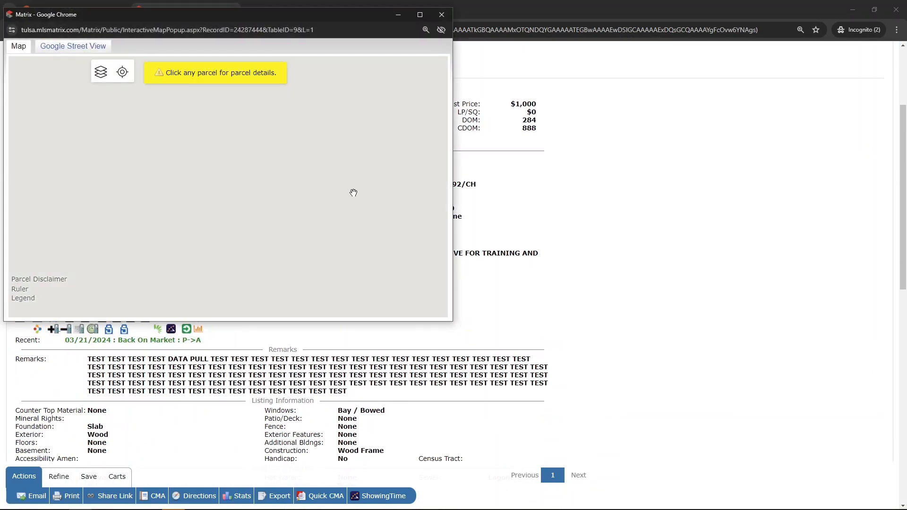